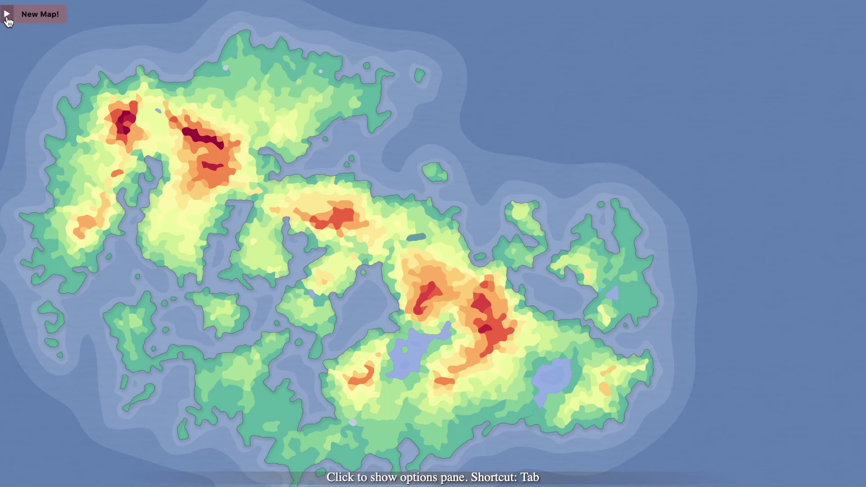
Step: Enter heightmap editing, erase the whole map to empty ocean, and launch the Image Converter
click(7, 14)
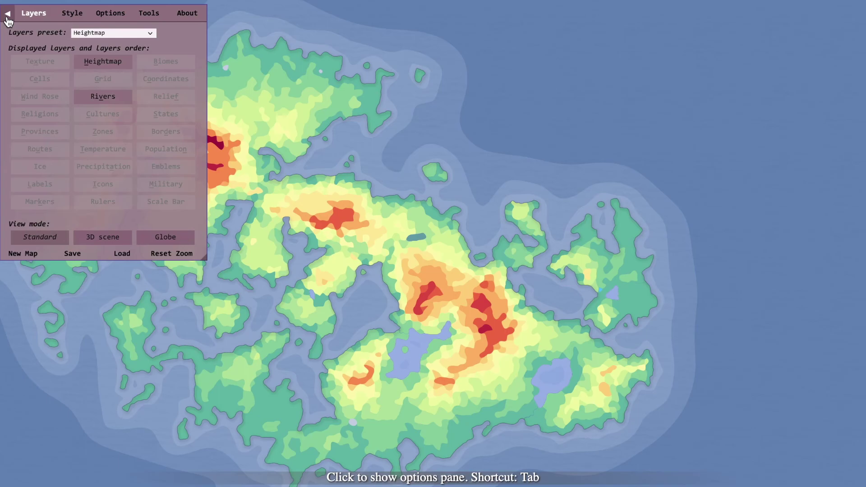
click(151, 15)
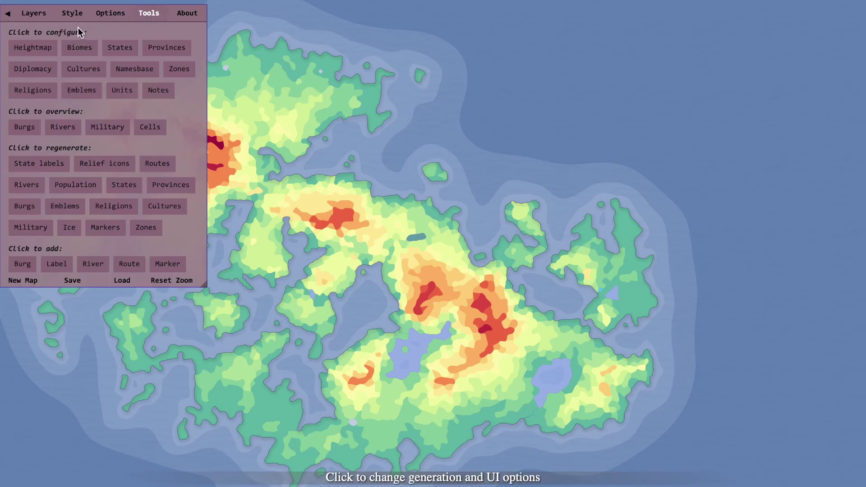
click(46, 52)
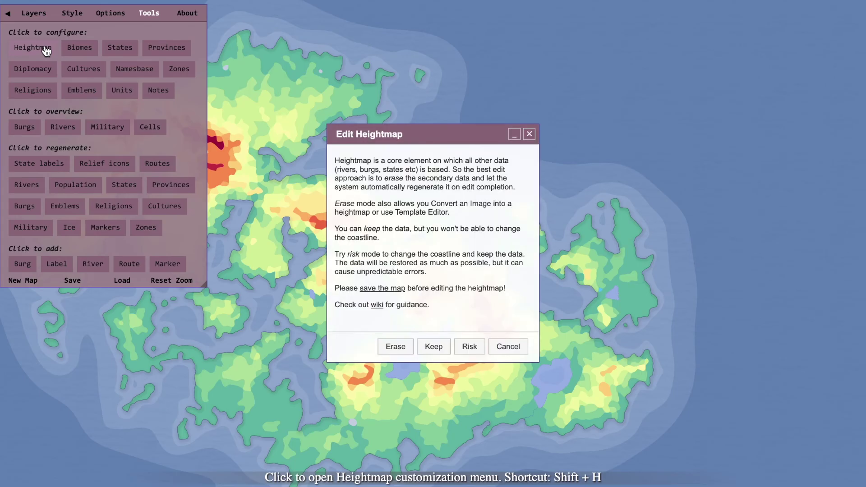
click(395, 347)
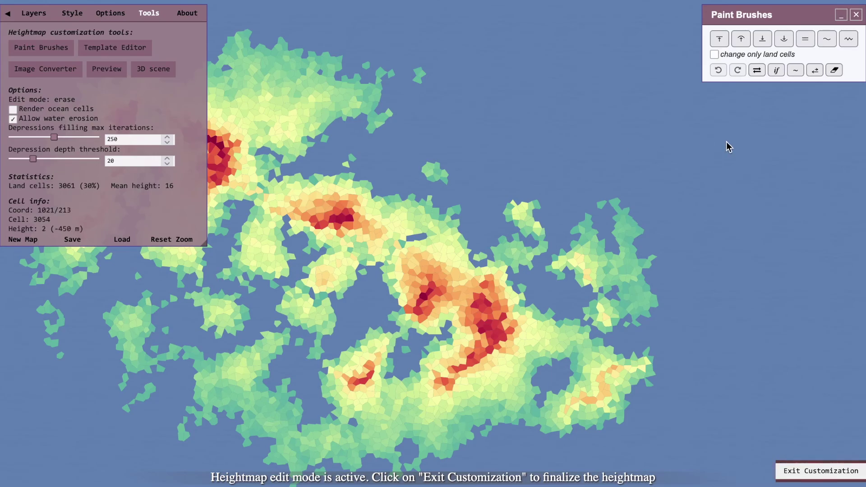
click(834, 71)
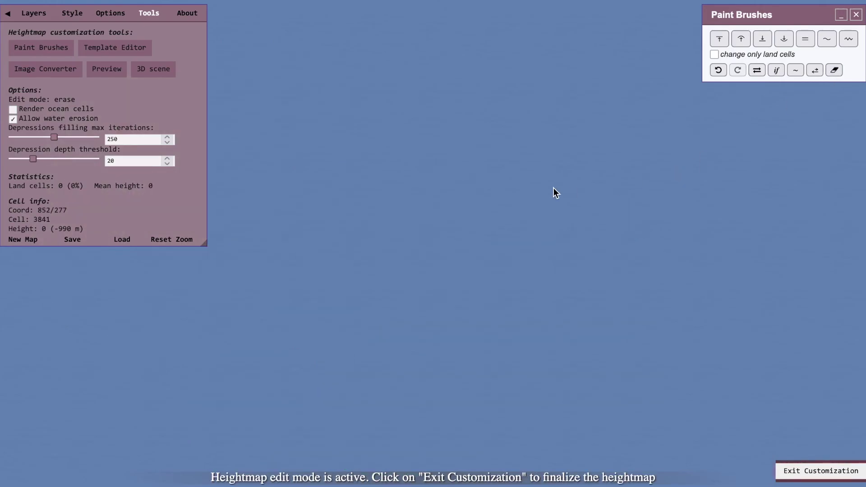
click(57, 72)
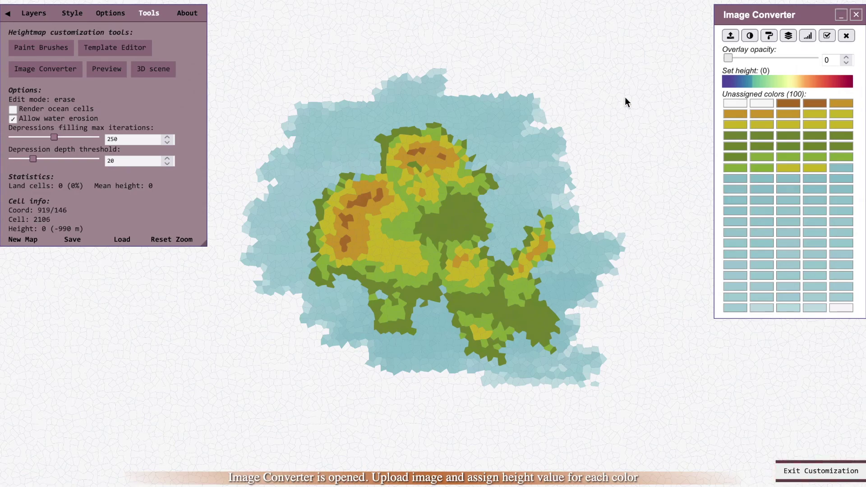
Step: Set the height value to 2 and toggle the image overlay opacity to compare it with the cells
click(725, 81)
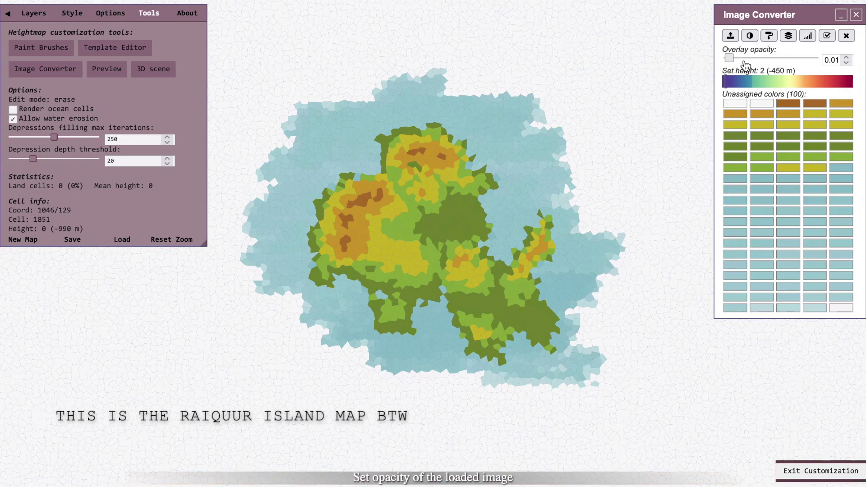
drag(744, 59, 805, 58)
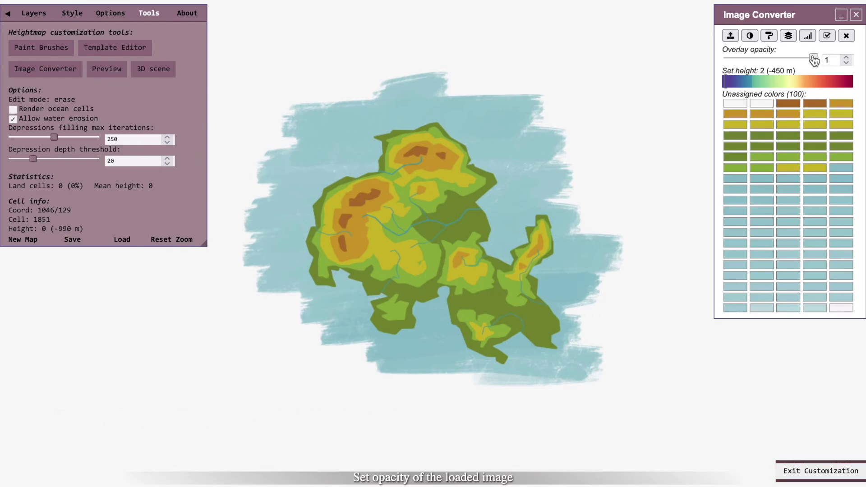
drag(758, 61, 721, 56)
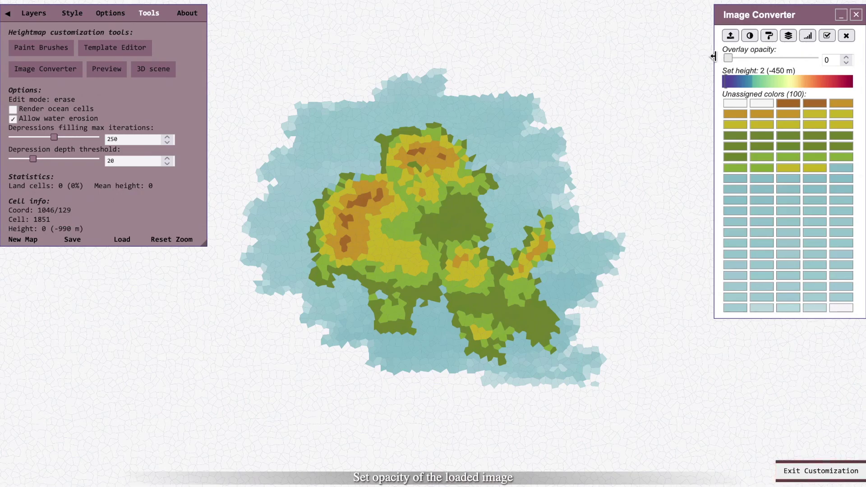
Step: Assign heights of about 25–26 to the dark green colours
click(729, 126)
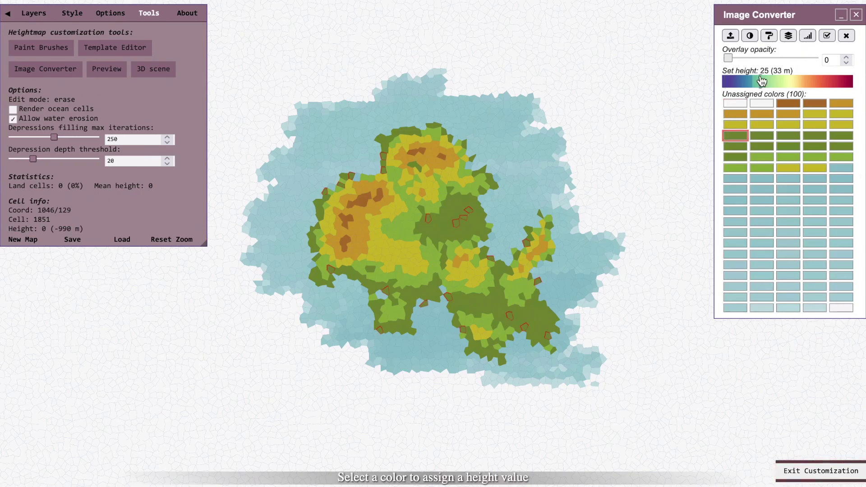
click(762, 80)
click(740, 135)
click(734, 156)
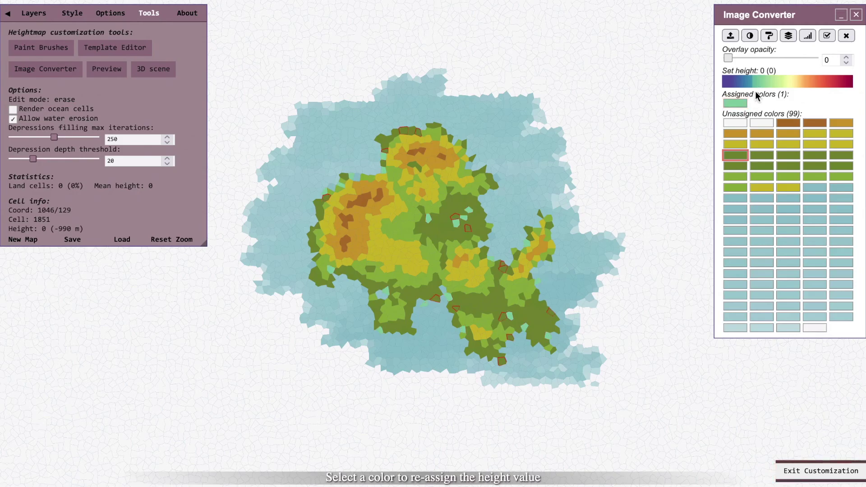
click(764, 84)
click(739, 155)
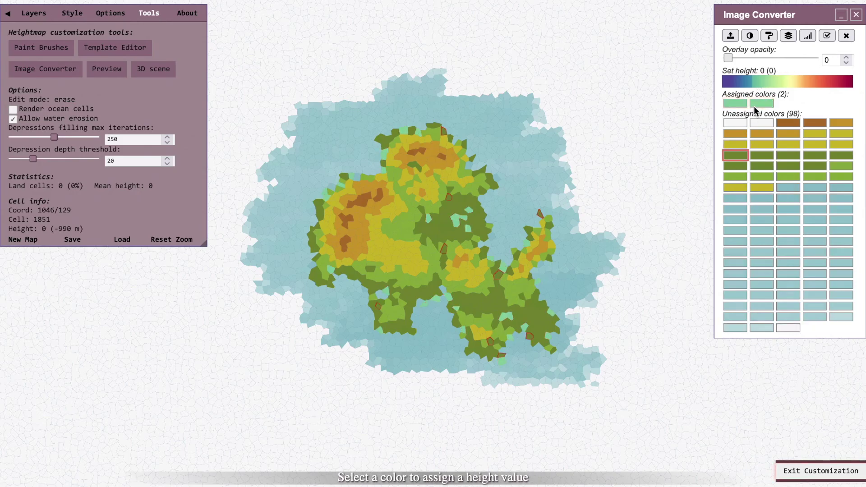
click(762, 81)
click(739, 154)
click(766, 81)
click(740, 154)
click(766, 82)
click(740, 155)
click(767, 81)
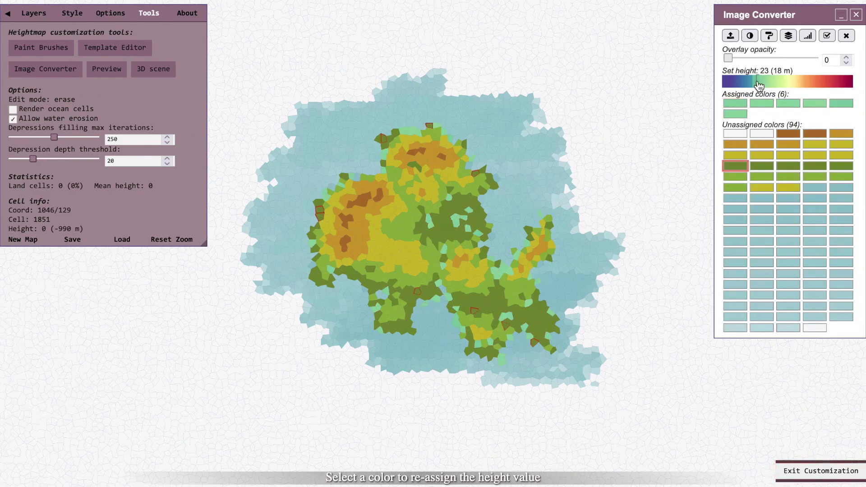
click(740, 165)
click(767, 82)
Step: Give the light green and other land colours low land heights
click(768, 82)
click(776, 82)
click(788, 124)
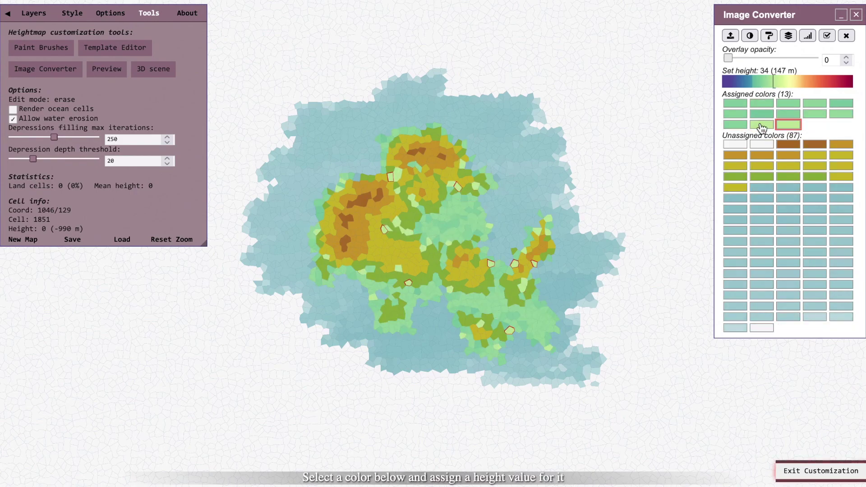
click(777, 82)
click(777, 82)
click(738, 177)
click(791, 82)
click(791, 82)
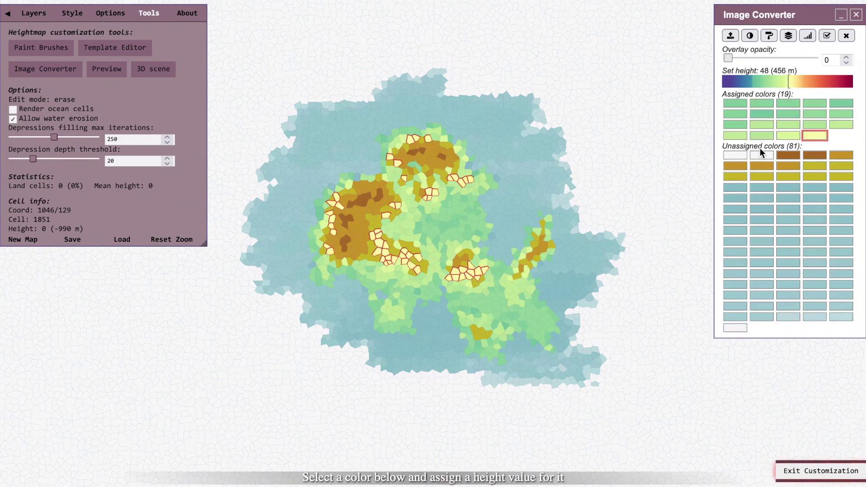
click(789, 83)
Step: Assign mid-level heights to the yellow colours
click(789, 83)
click(788, 125)
click(791, 82)
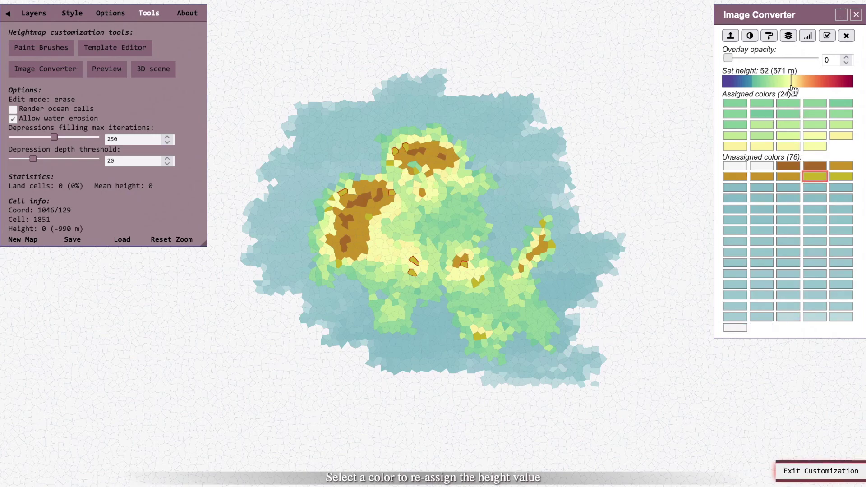
click(791, 82)
Step: Give the brown highland colours high heights, finishing with a value of 56
click(788, 176)
click(821, 82)
click(812, 82)
click(832, 82)
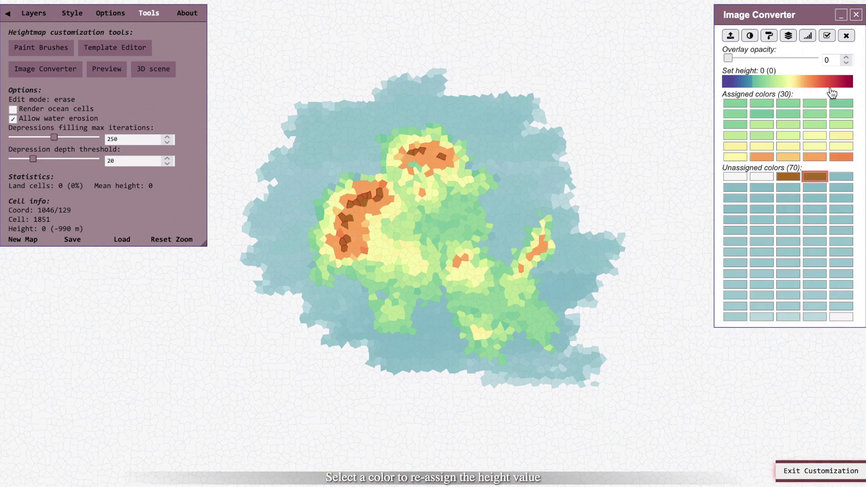
click(836, 82)
click(835, 82)
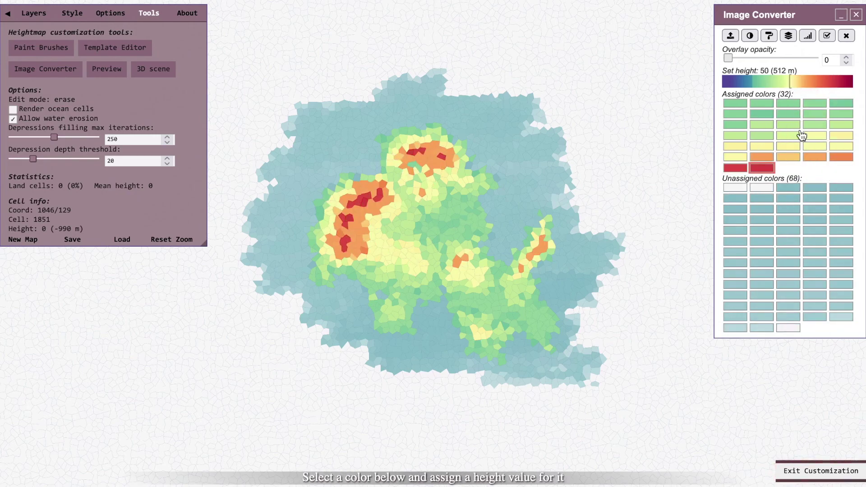
click(799, 197)
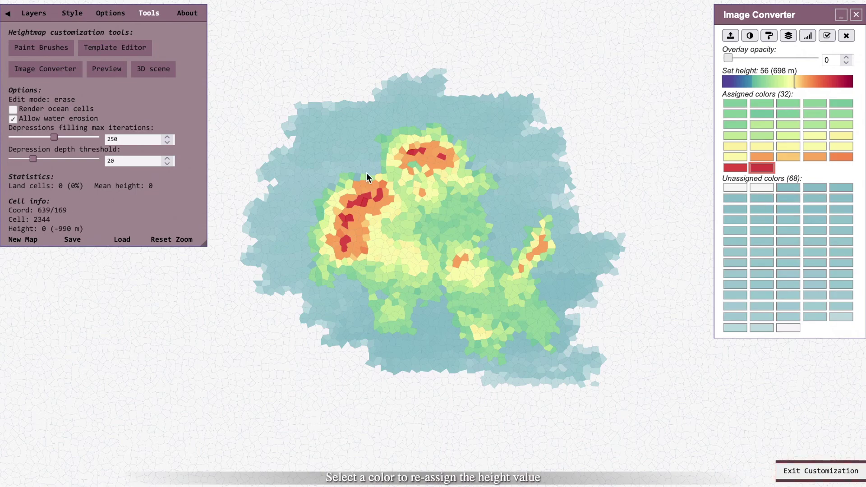
Step: Complete the image conversion, slightly randomize the heights, and exit heightmap customization
click(826, 36)
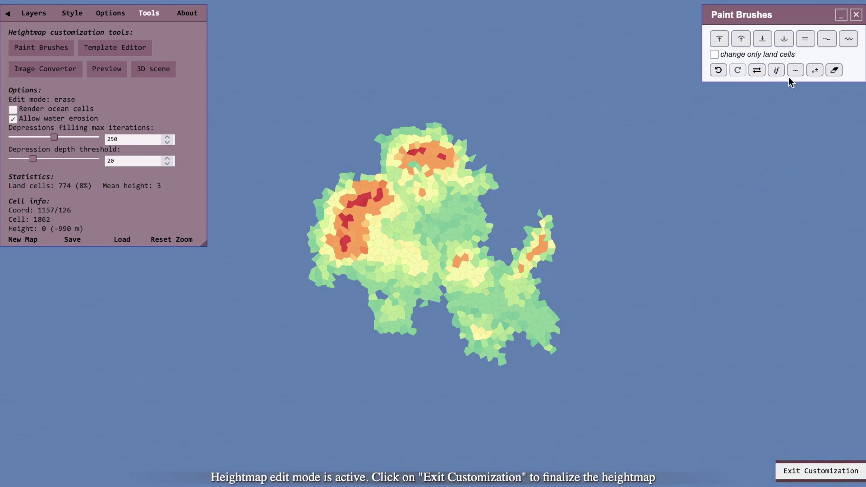
click(814, 72)
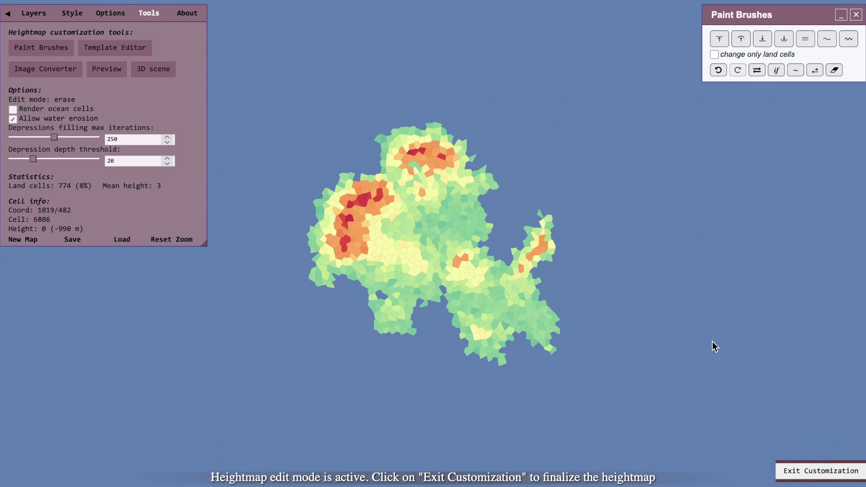
click(788, 474)
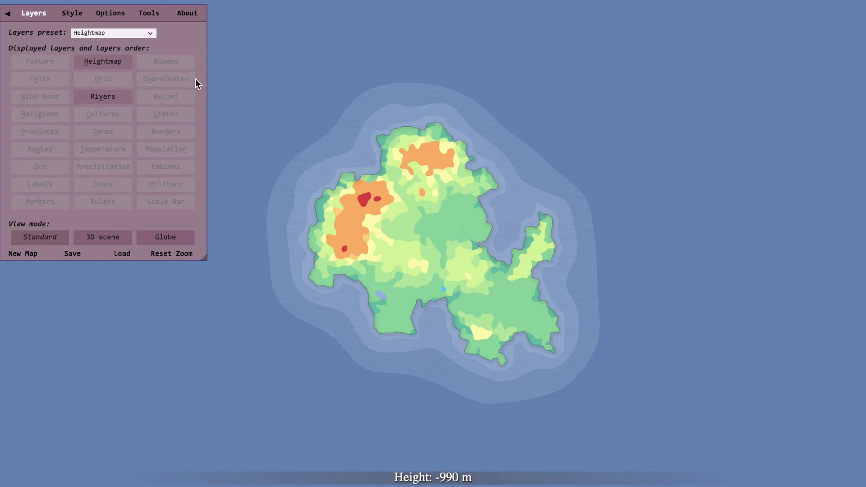
Step: Leave the layer preset unchanged and switch off the Heightmap layer
click(119, 41)
click(117, 35)
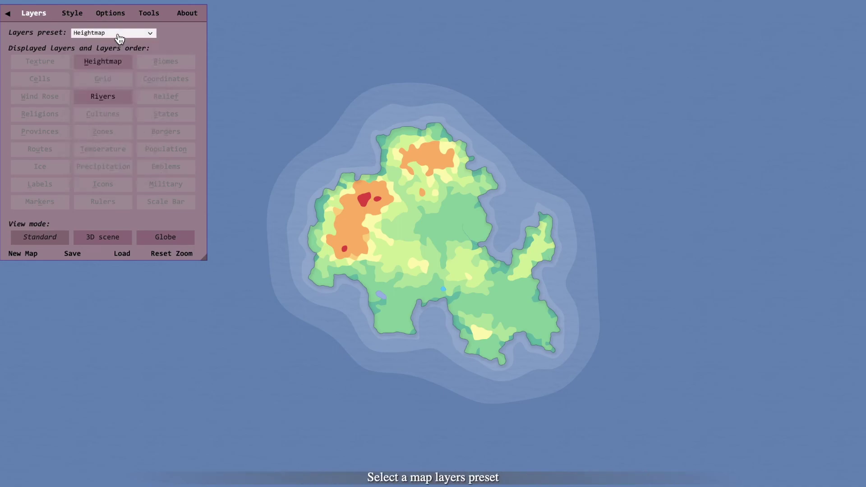
click(106, 68)
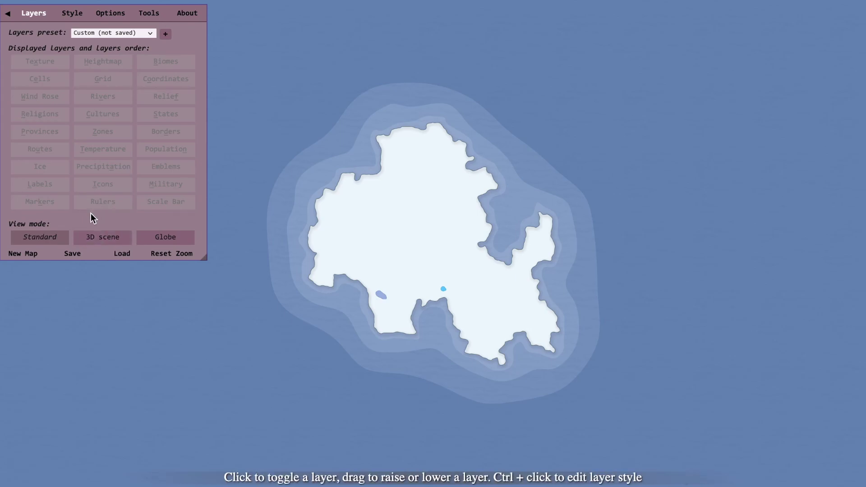
Step: Show the island as a 3D scene rotating at speed 4 with lightness lowered below 70
click(103, 237)
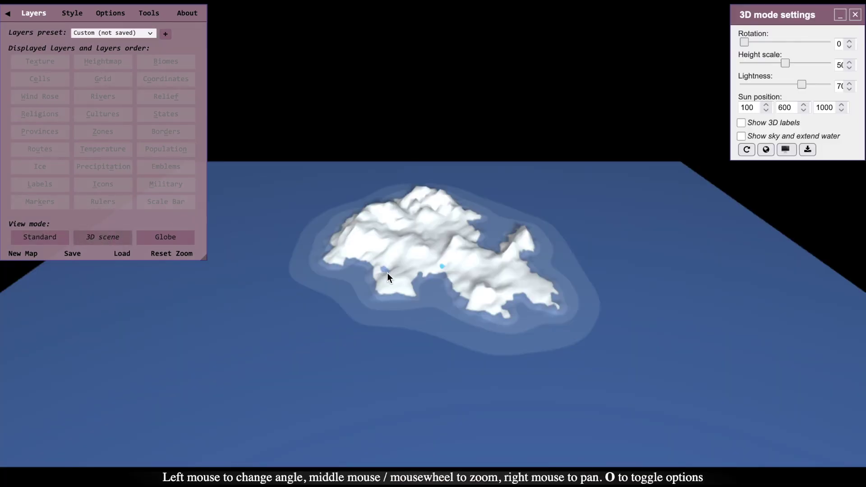
scroll(390, 274, up, 10)
scroll(390, 274, down, 10)
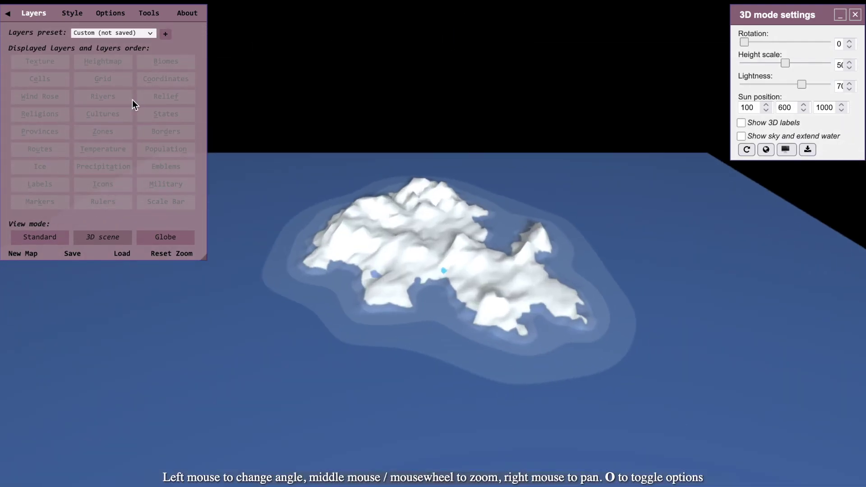
click(7, 13)
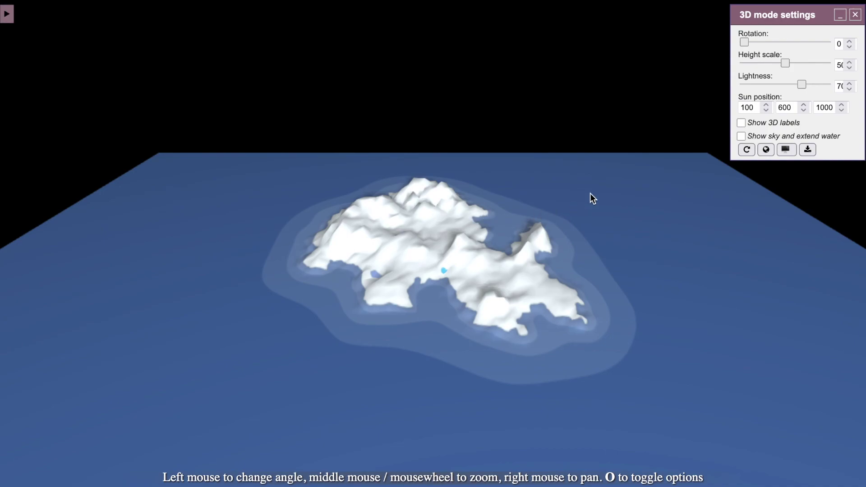
drag(751, 45, 759, 45)
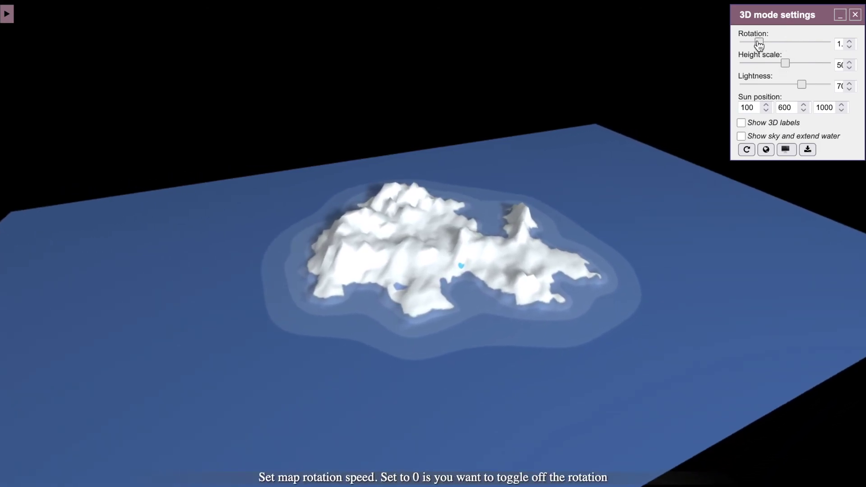
drag(756, 42, 777, 43)
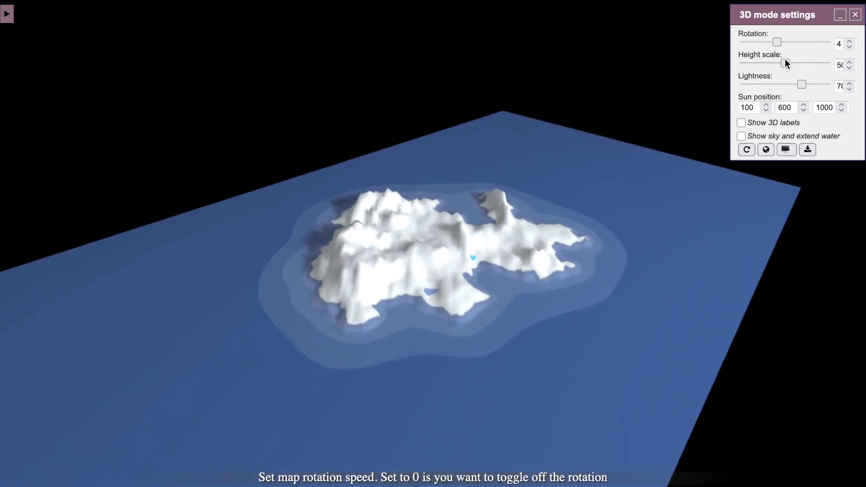
mouse_move(802, 88)
mouse_down()
mouse_move(815, 88)
mouse_move(782, 92)
mouse_move(791, 88)
mouse_up()
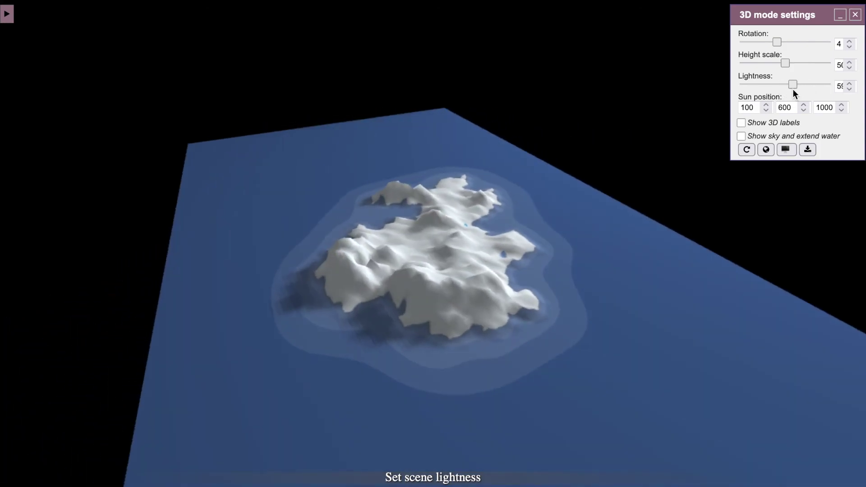
Step: Apply the Heightmap layer preset so the 3D island shows elevation colours
click(7, 20)
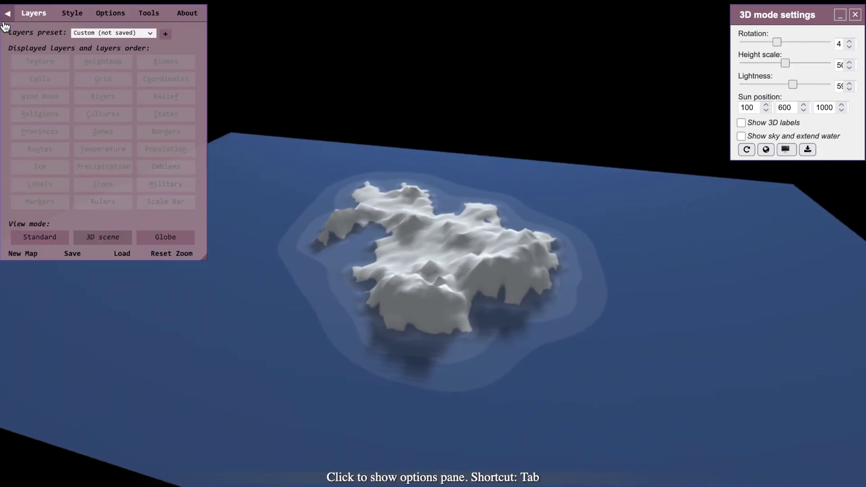
click(95, 34)
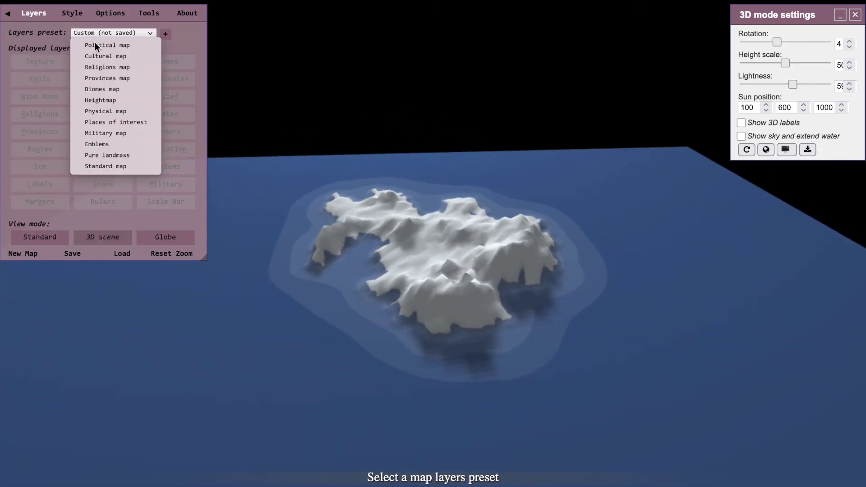
click(129, 100)
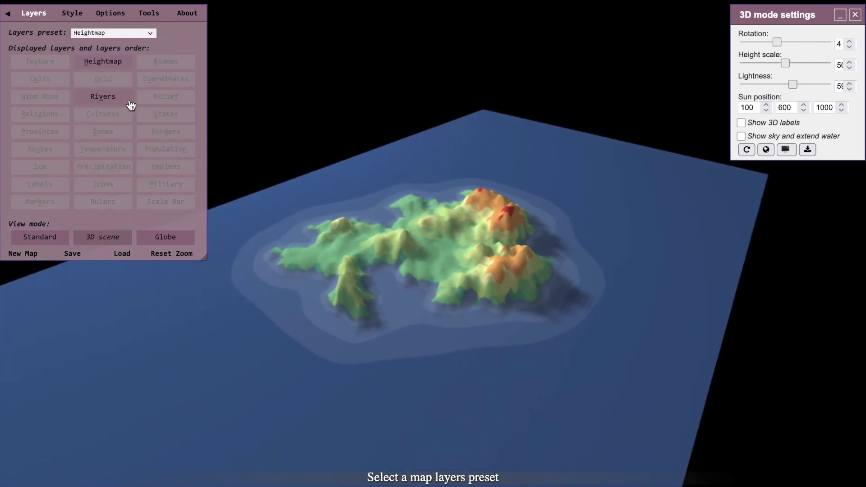
click(9, 21)
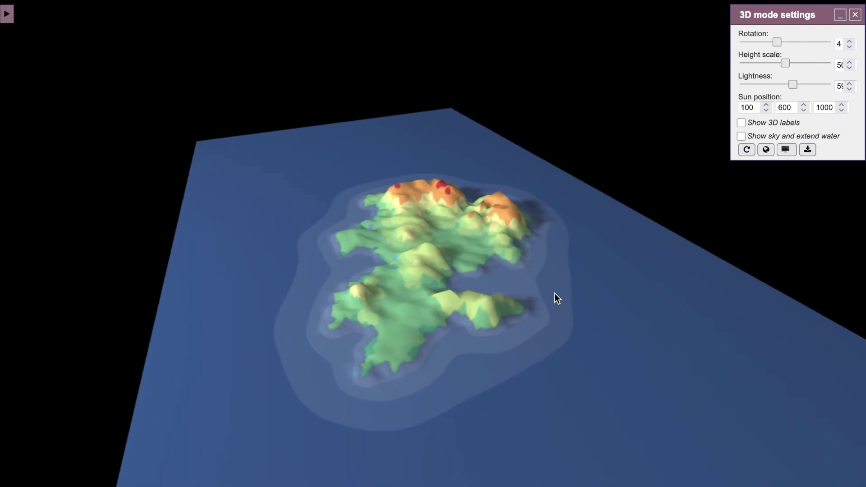
Step: Enable the sky with extended water, tilt the 3D view, and set rotation to 0
click(741, 137)
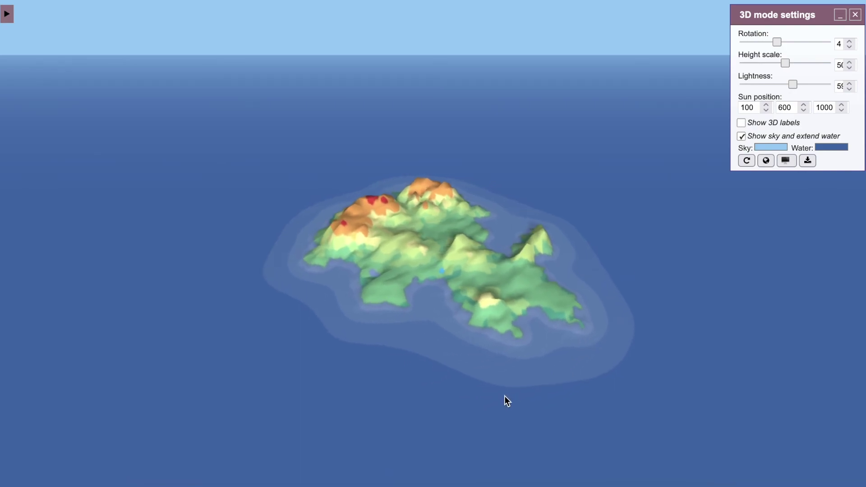
drag(533, 391, 535, 373)
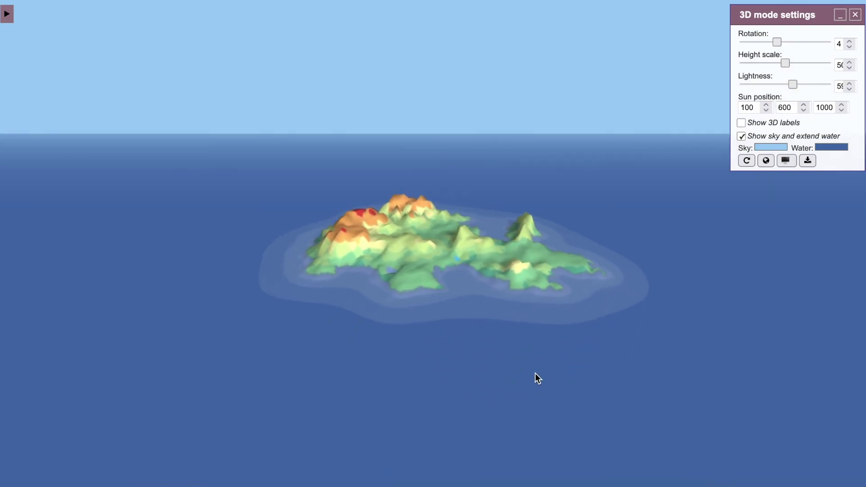
scroll(499, 255, up, 5)
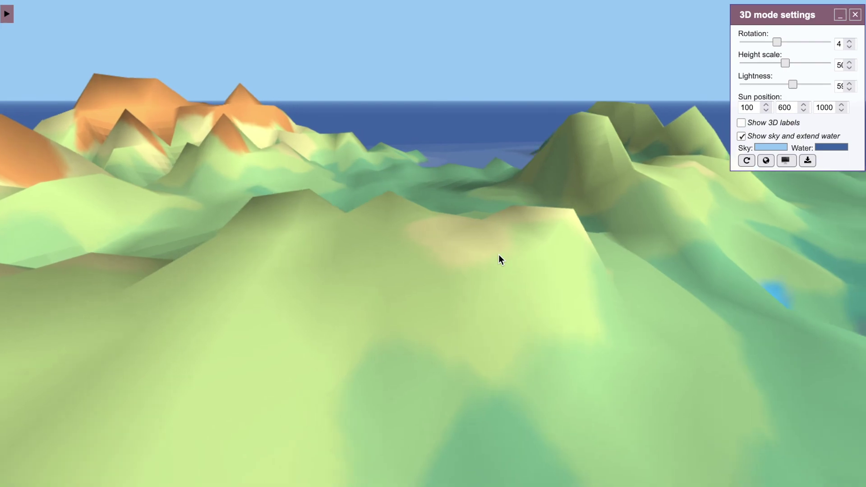
scroll(499, 254, down, 5)
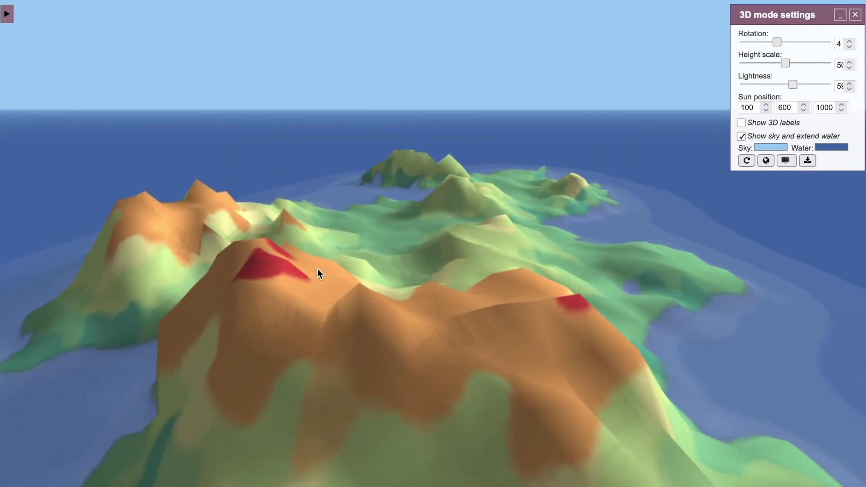
scroll(318, 269, down, 5)
scroll(318, 269, up, 5)
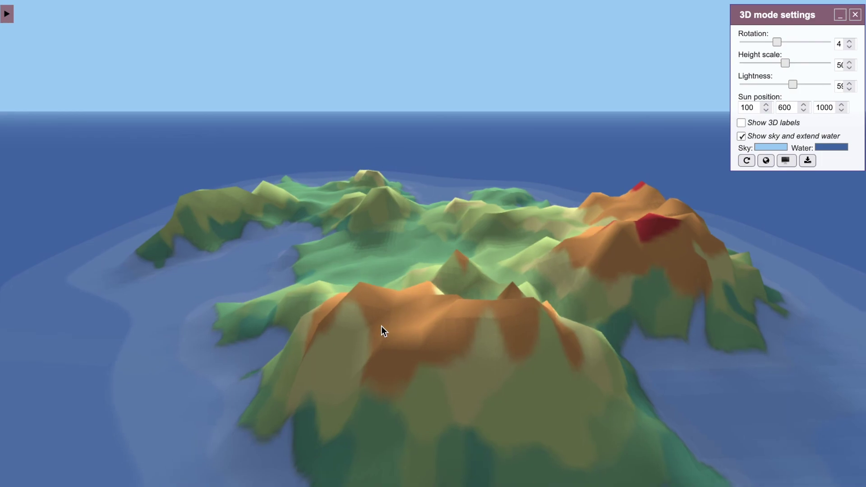
drag(776, 42, 737, 43)
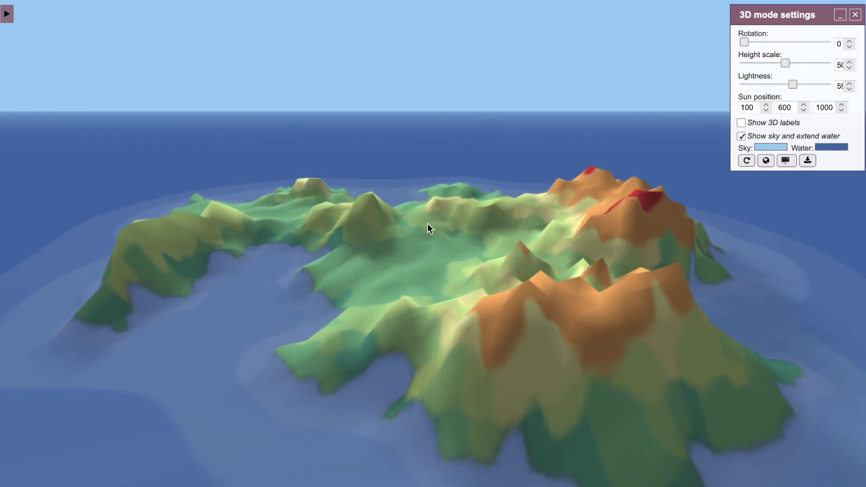